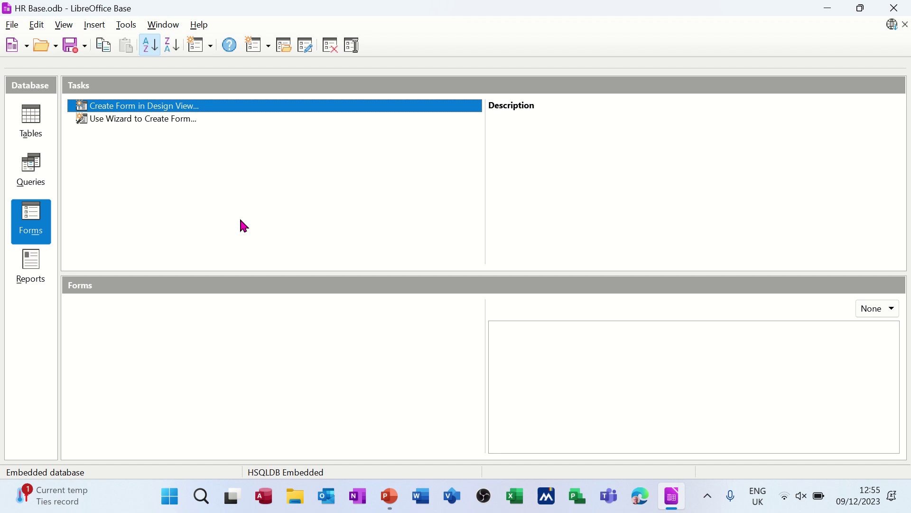
Step: Show the database tables and open the relationships view linking TblCourses to TblStaff
{"action": "left_click", "coordinate": [32, 122]}
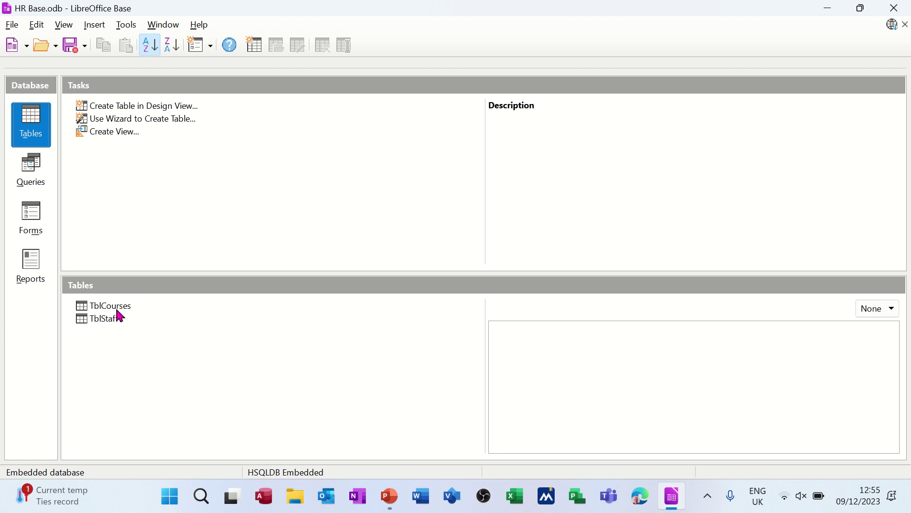
{"action": "left_click", "coordinate": [125, 30]}
{"action": "left_click", "coordinate": [148, 41]}
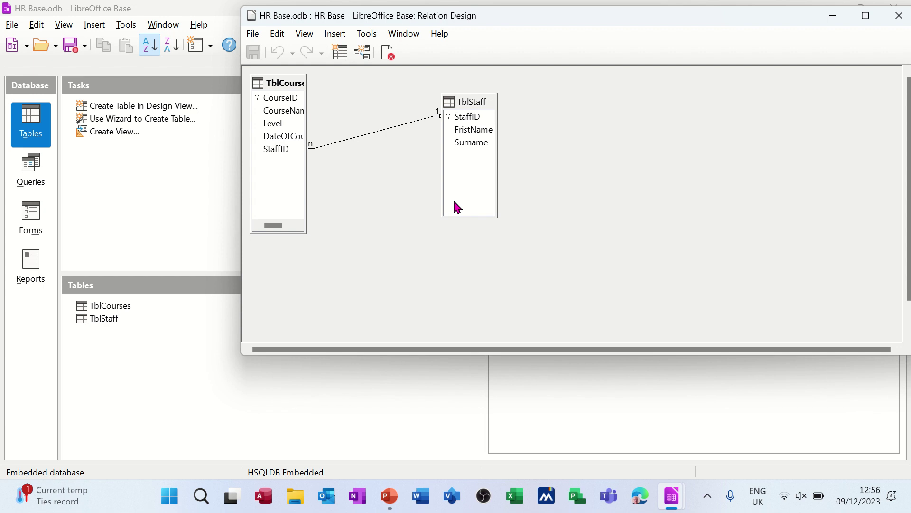
{"action": "left_click_drag", "start_coordinate": [595, 22], "coordinate": [537, 178]}
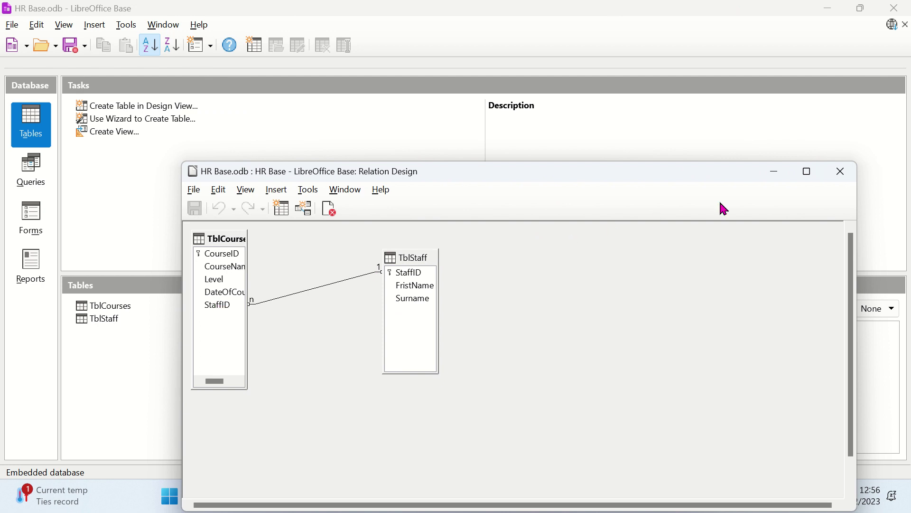
Step: Close the relationships, review QryStaffCourses' three staff-course records, then switch to Forms
{"action": "left_click", "coordinate": [839, 183]}
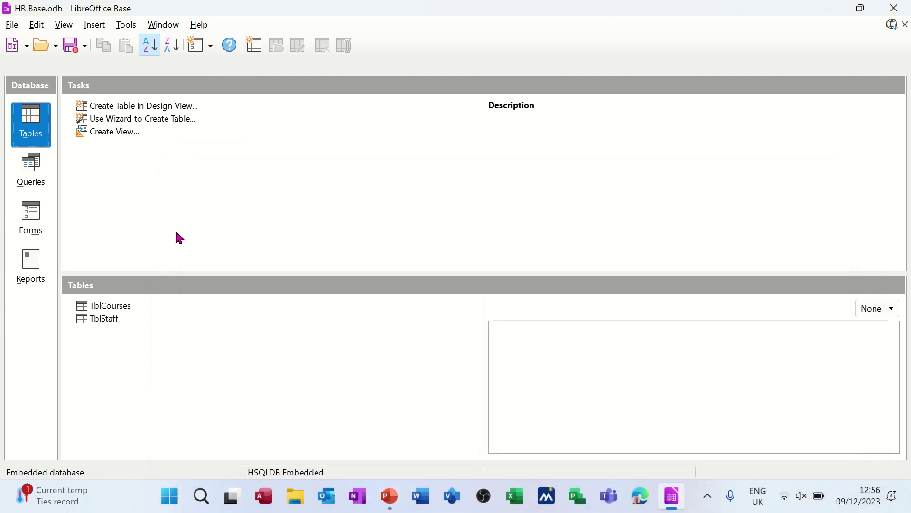
{"action": "left_click", "coordinate": [40, 175]}
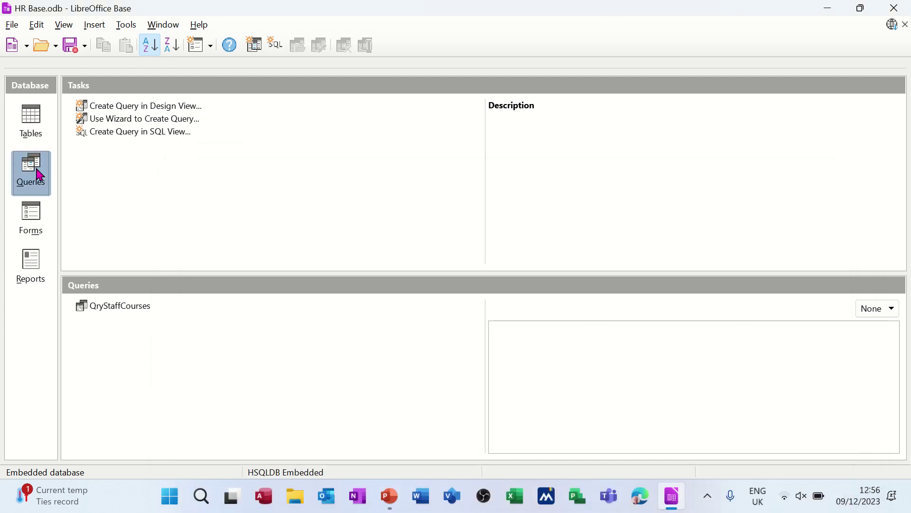
{"action": "double_click", "coordinate": [119, 311]}
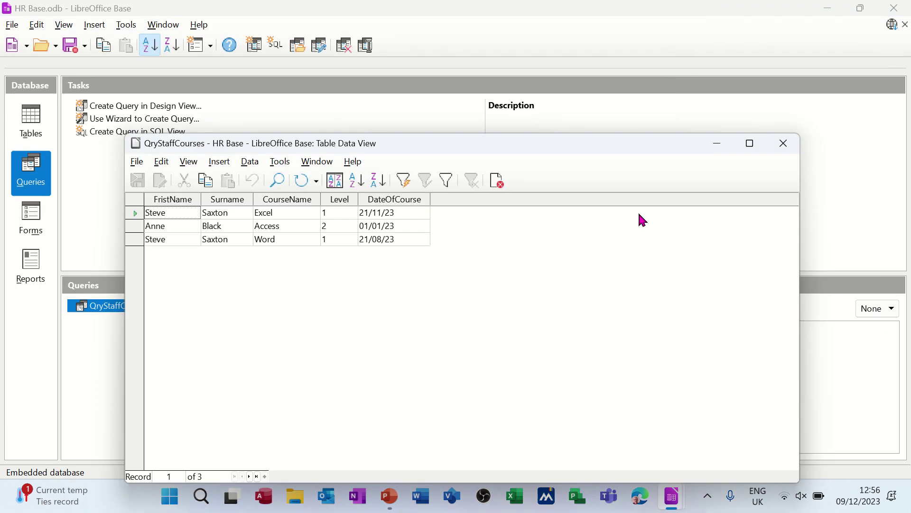
{"action": "left_click", "coordinate": [786, 153]}
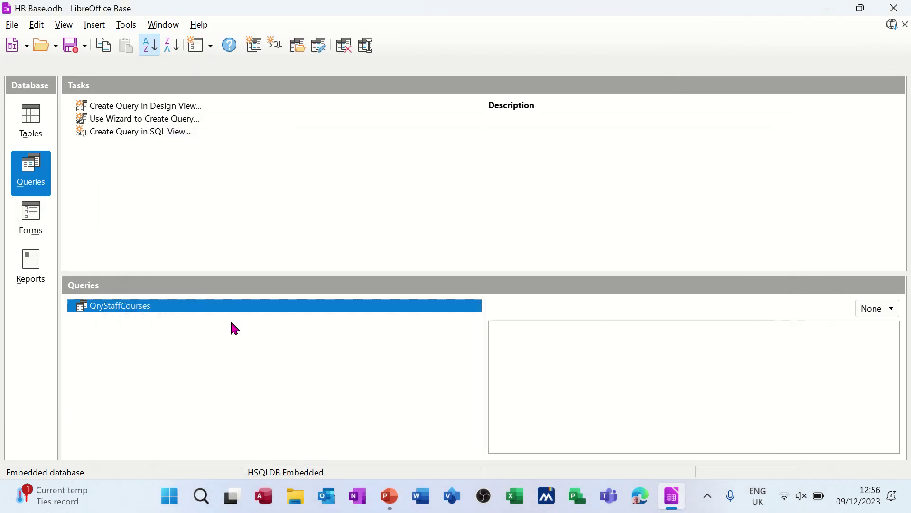
{"action": "left_click", "coordinate": [24, 222]}
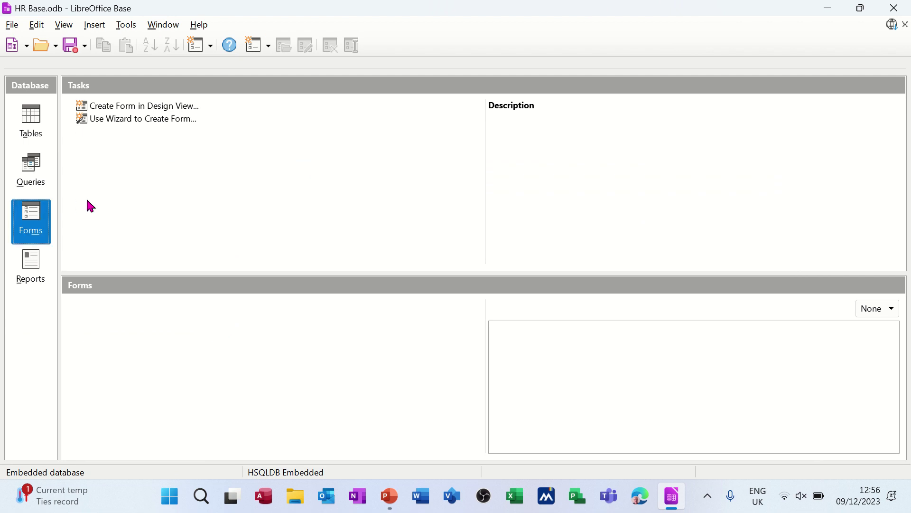
Step: Start the Form Wizard with a main form holding all TblStaff fields
{"action": "left_click", "coordinate": [114, 119]}
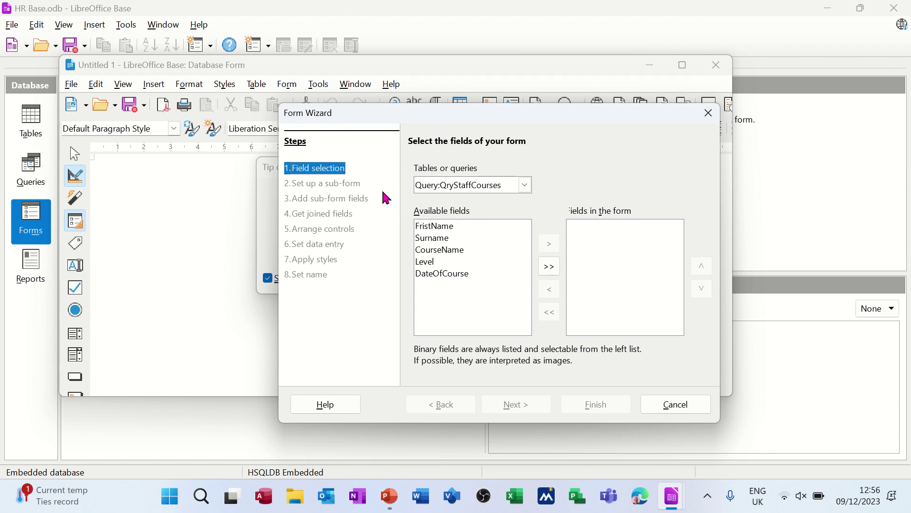
{"action": "left_click", "coordinate": [525, 187]}
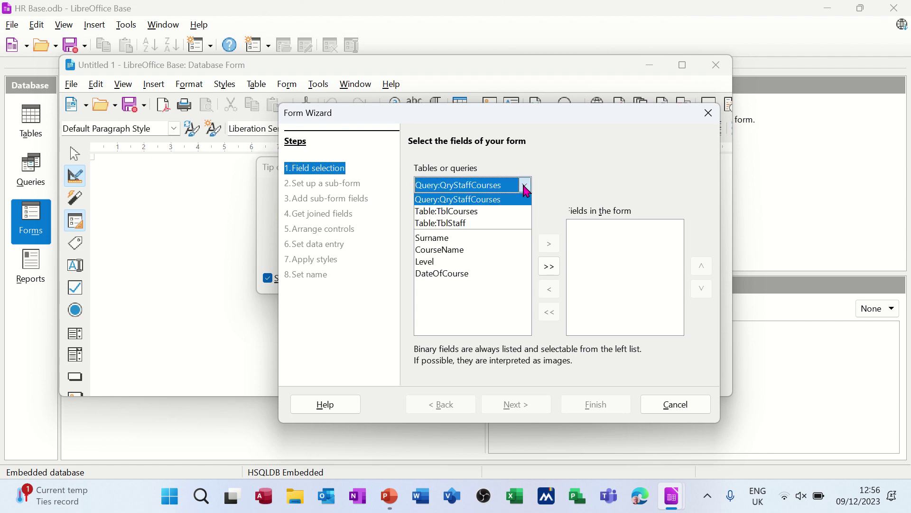
{"action": "left_click", "coordinate": [478, 224]}
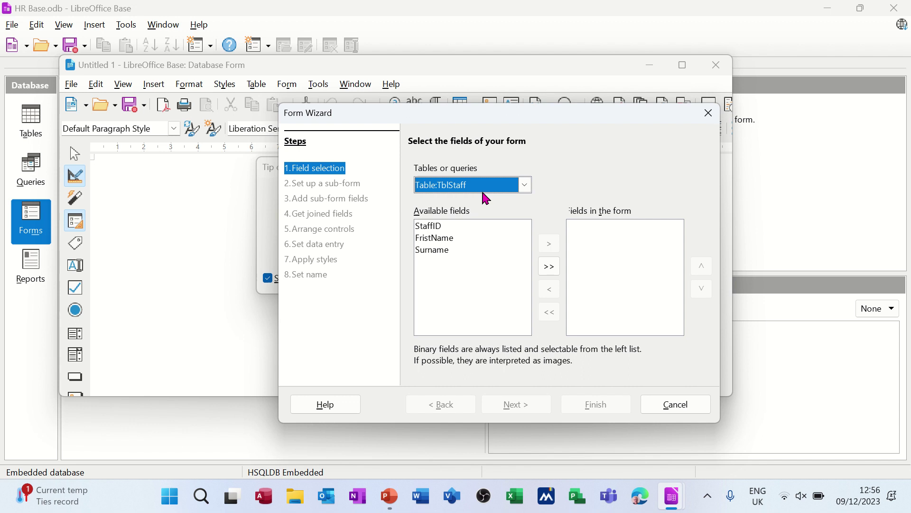
{"action": "left_click", "coordinate": [549, 266]}
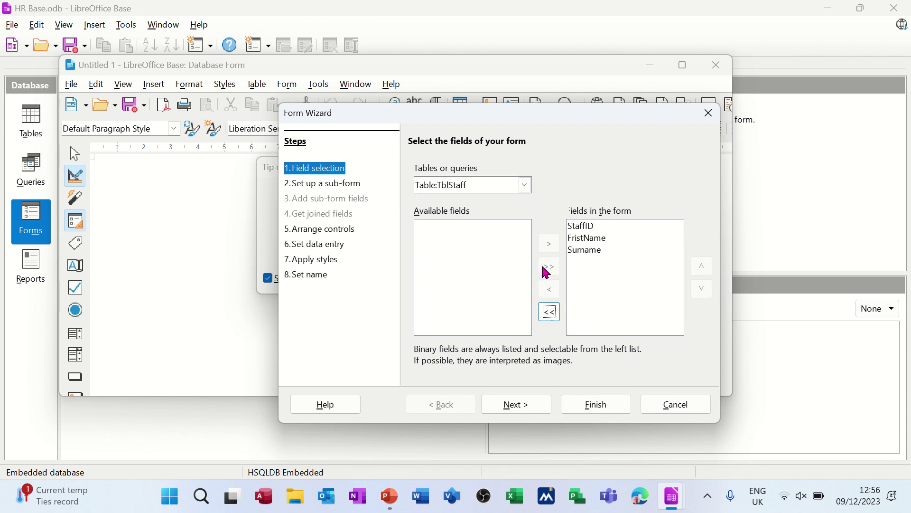
{"action": "left_click", "coordinate": [519, 406]}
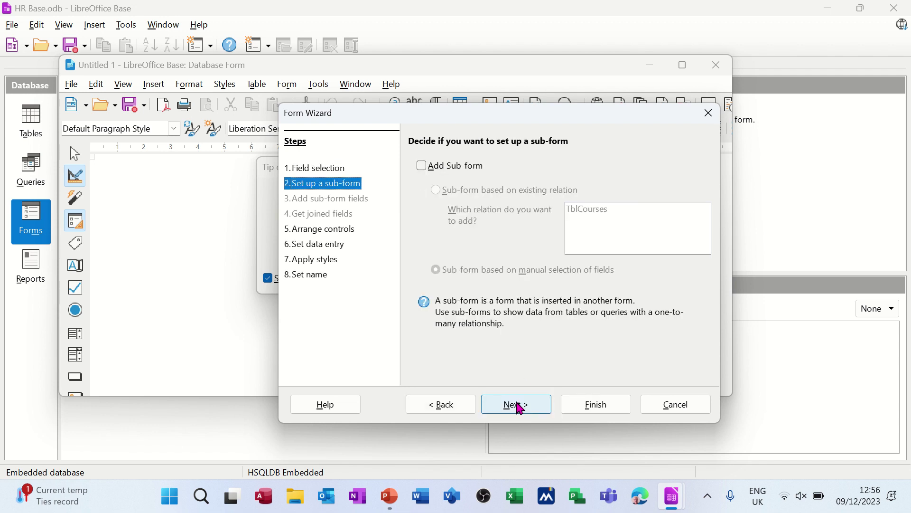
Step: Add a sub-form from the existing TblCourses relation with all five course fields
{"action": "left_click", "coordinate": [422, 166]}
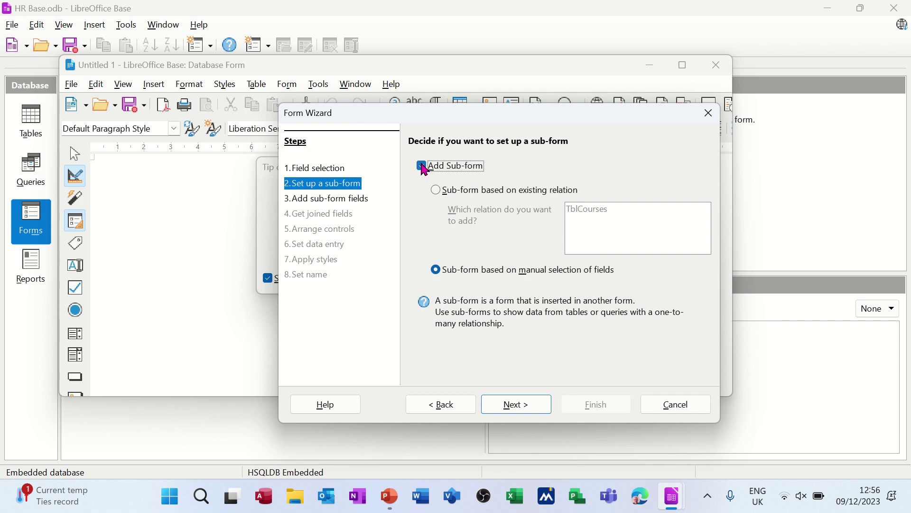
{"action": "left_click", "coordinate": [436, 190]}
{"action": "left_click", "coordinate": [587, 210]}
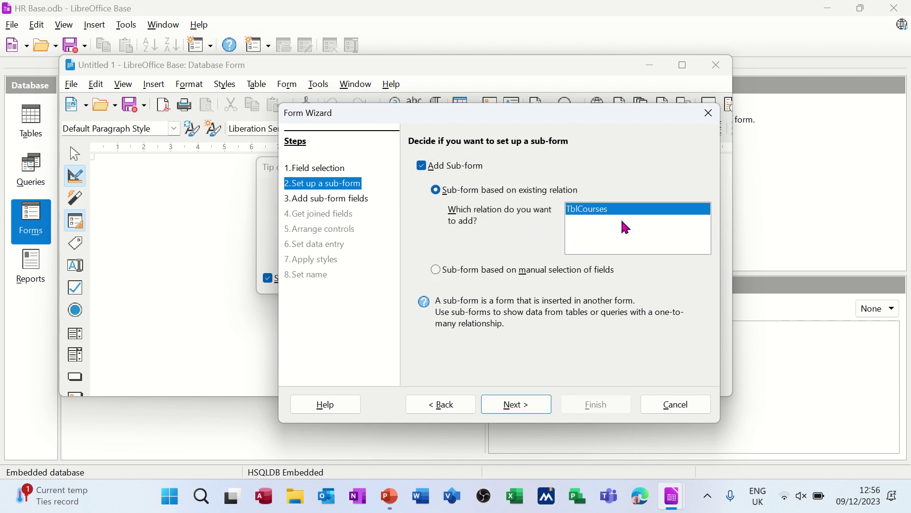
{"action": "left_click", "coordinate": [511, 404]}
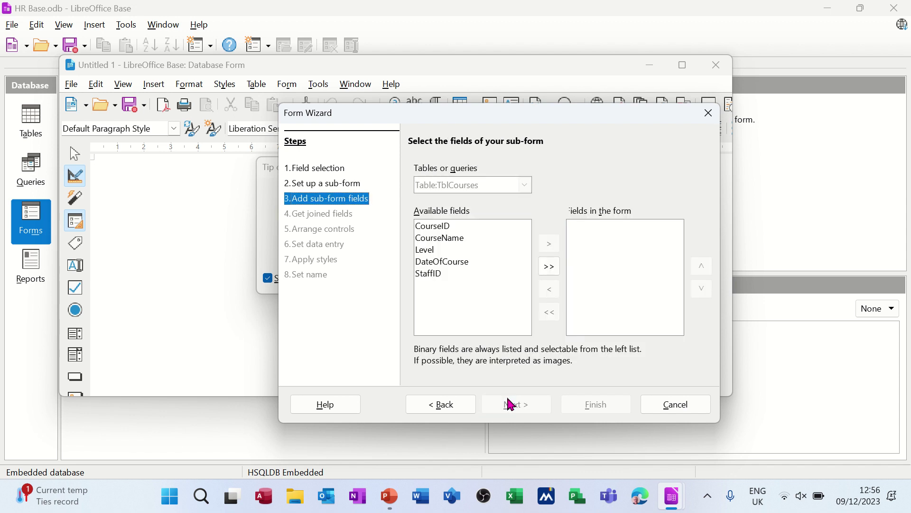
{"action": "left_click", "coordinate": [549, 266]}
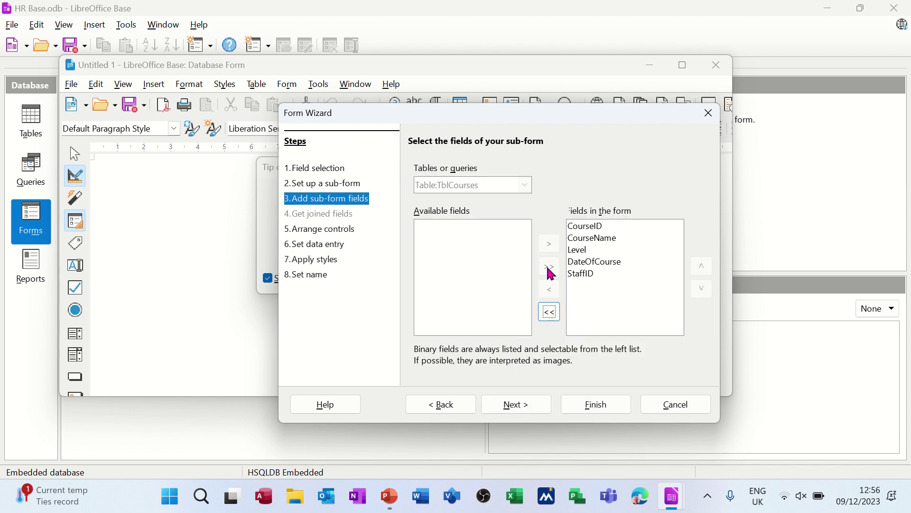
Step: Arrange the staff fields as Columnar - Labels Left and keep the default data entry settings
{"action": "left_click", "coordinate": [522, 406]}
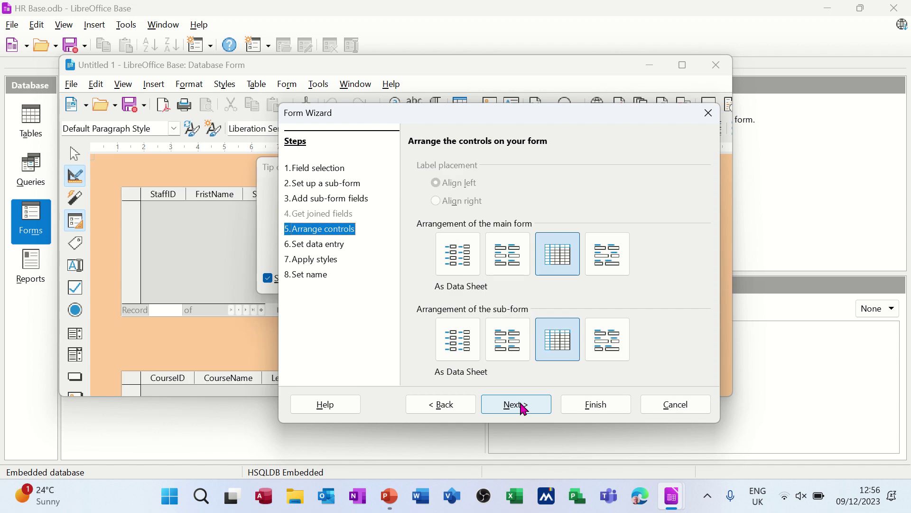
{"action": "left_click", "coordinate": [458, 249]}
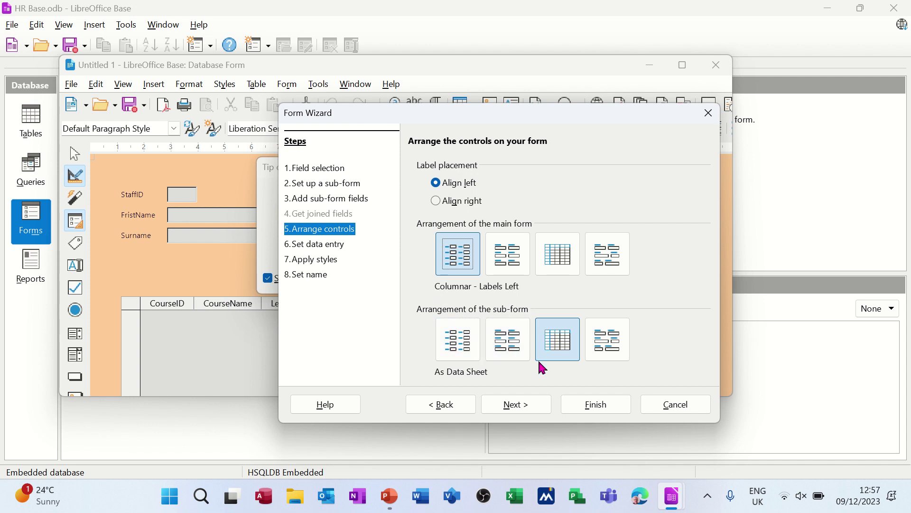
{"action": "left_click", "coordinate": [526, 407]}
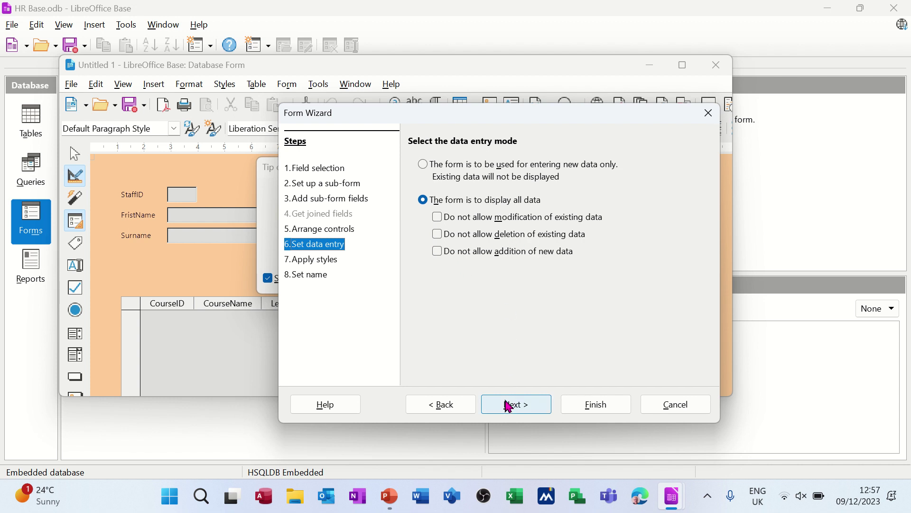
{"action": "left_click", "coordinate": [509, 406]}
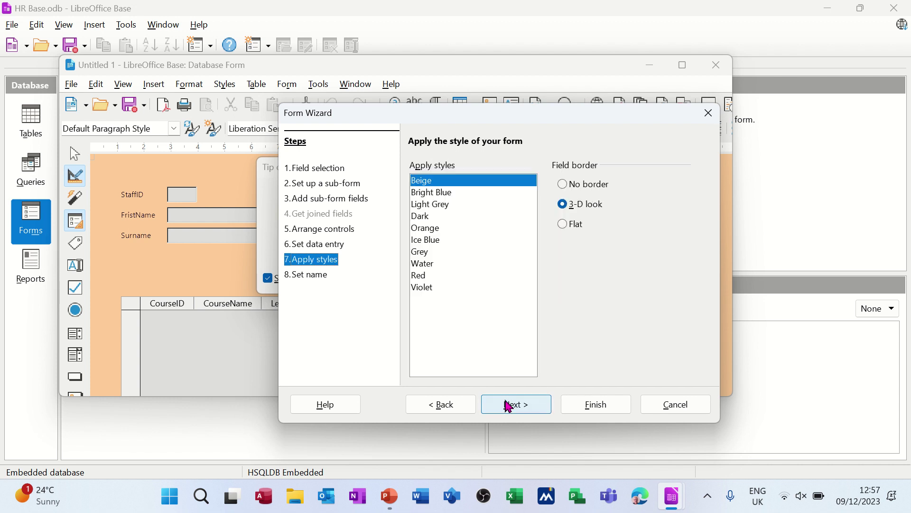
Step: Apply the Bright Blue style and name the form FrmTblStaffTblCourses
{"action": "left_click", "coordinate": [457, 196]}
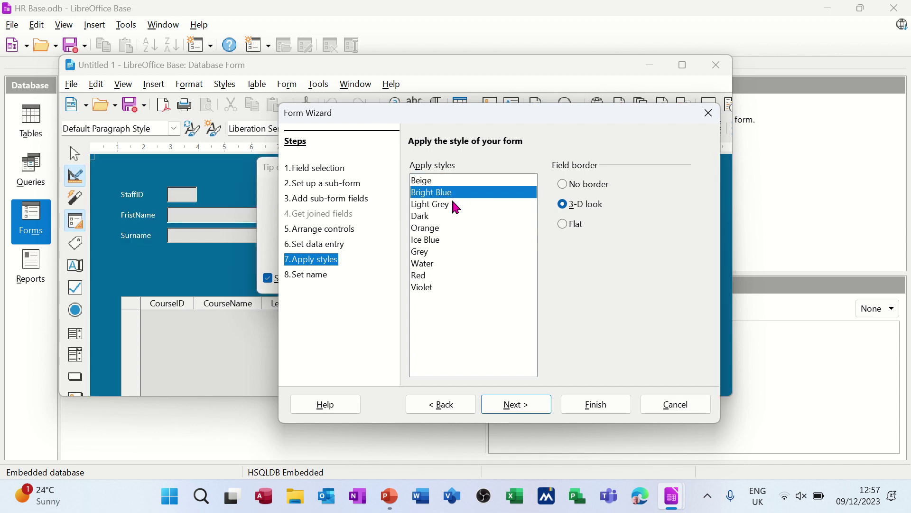
{"action": "left_click", "coordinate": [518, 405]}
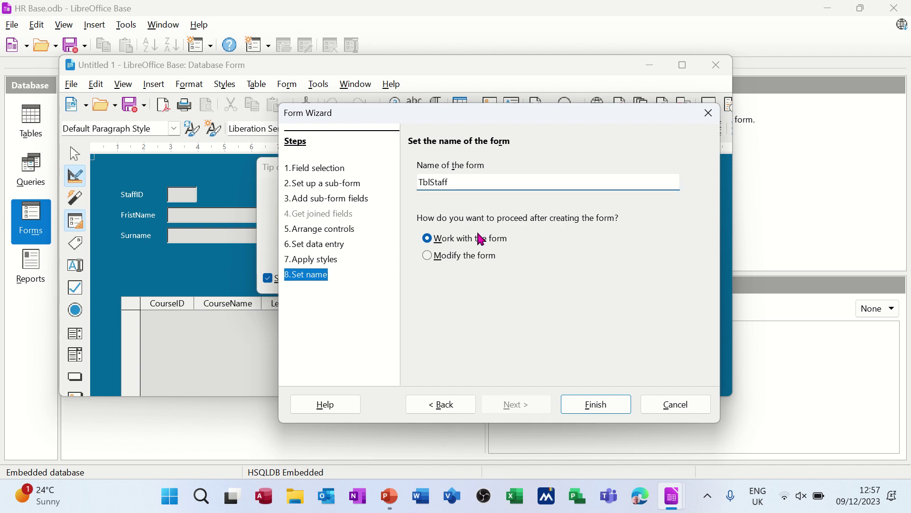
{"action": "type", "text": "Frm"}
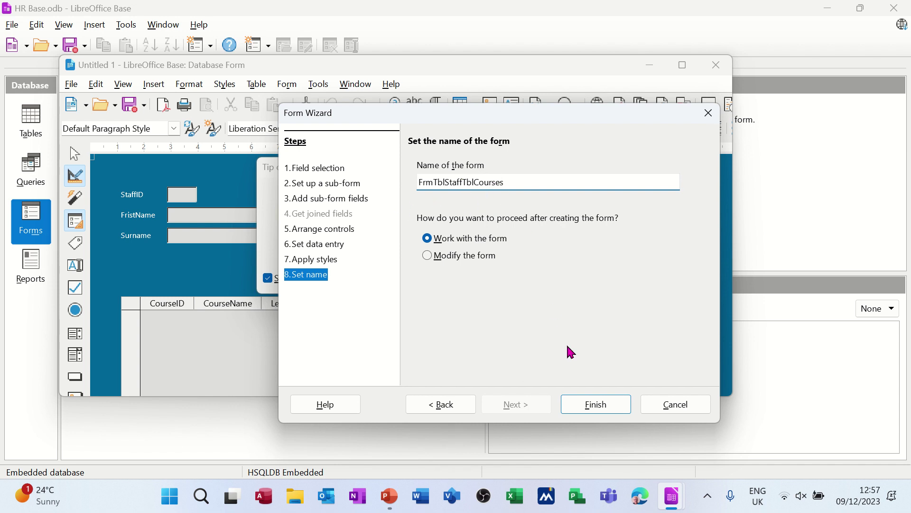
Step: Finish the form, page through staff records 2 and 3, then return to record 1
{"action": "left_click", "coordinate": [589, 404]}
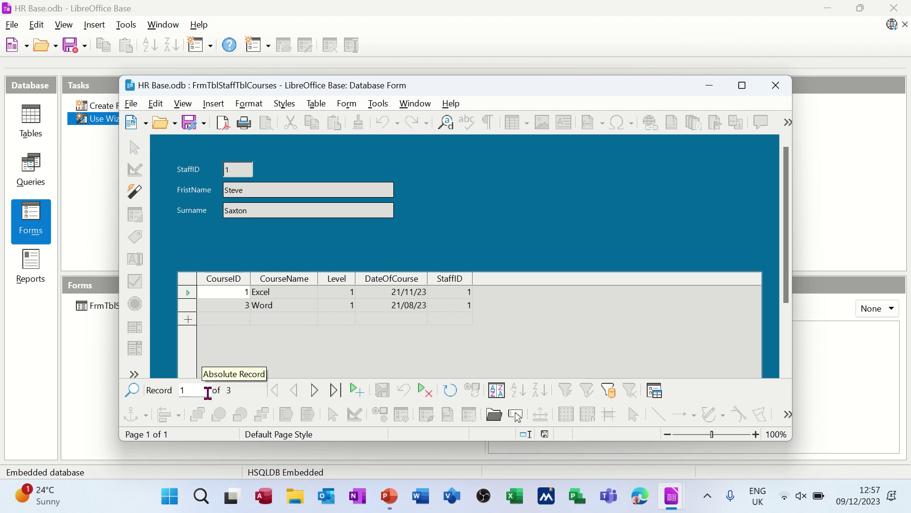
{"action": "left_click", "coordinate": [316, 391]}
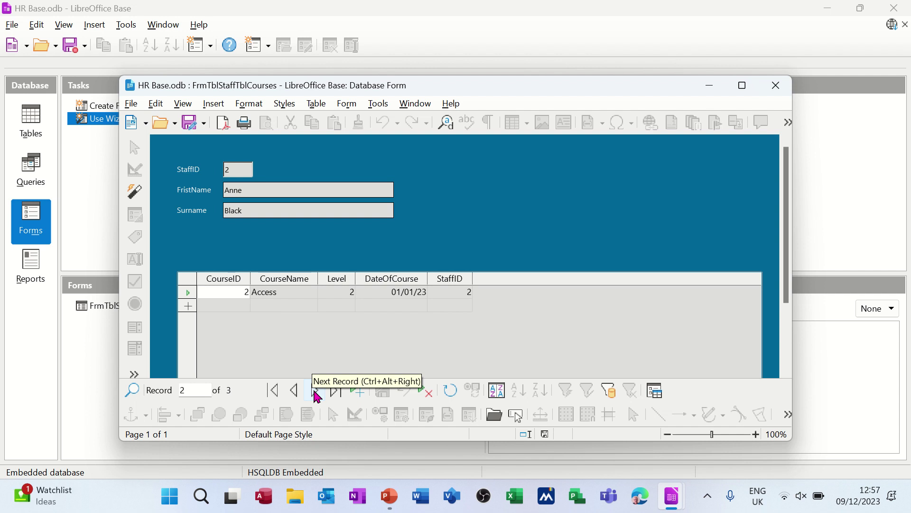
{"action": "left_click", "coordinate": [317, 390]}
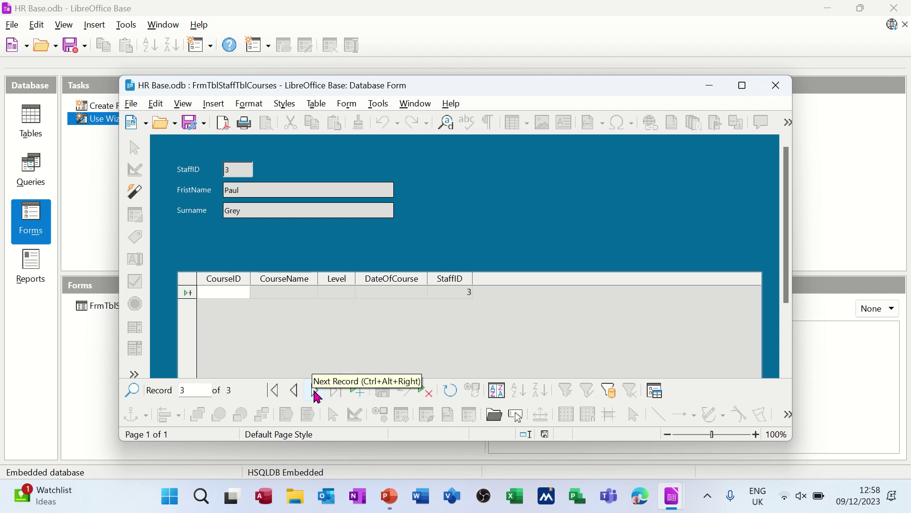
{"action": "left_click", "coordinate": [315, 392]}
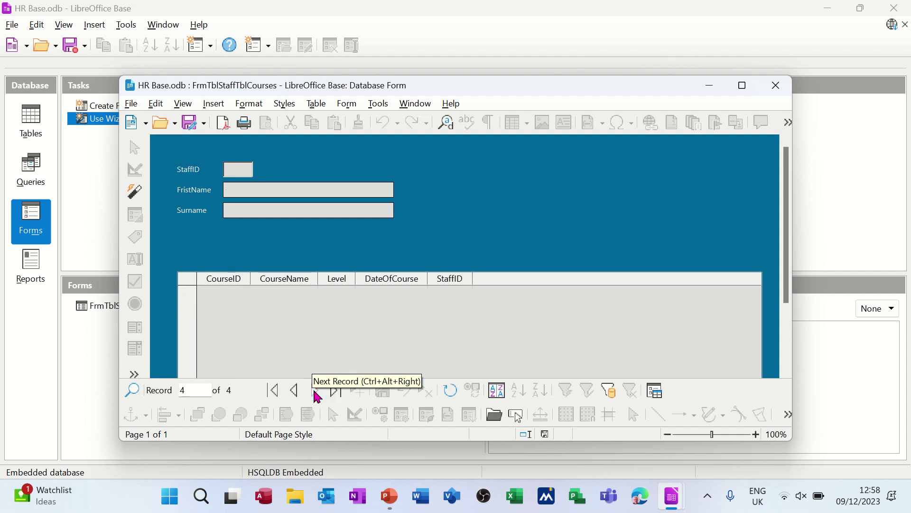
{"action": "left_click", "coordinate": [282, 392]}
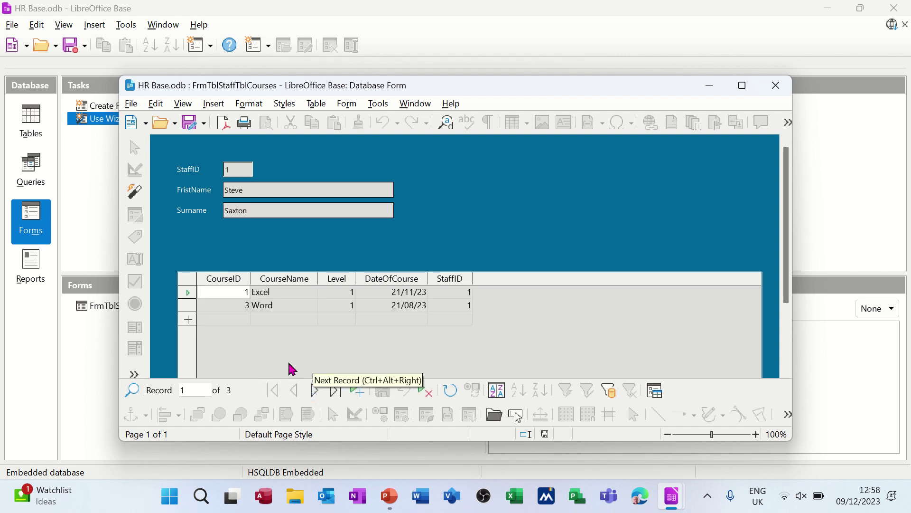
{"action": "left_click", "coordinate": [241, 319]}
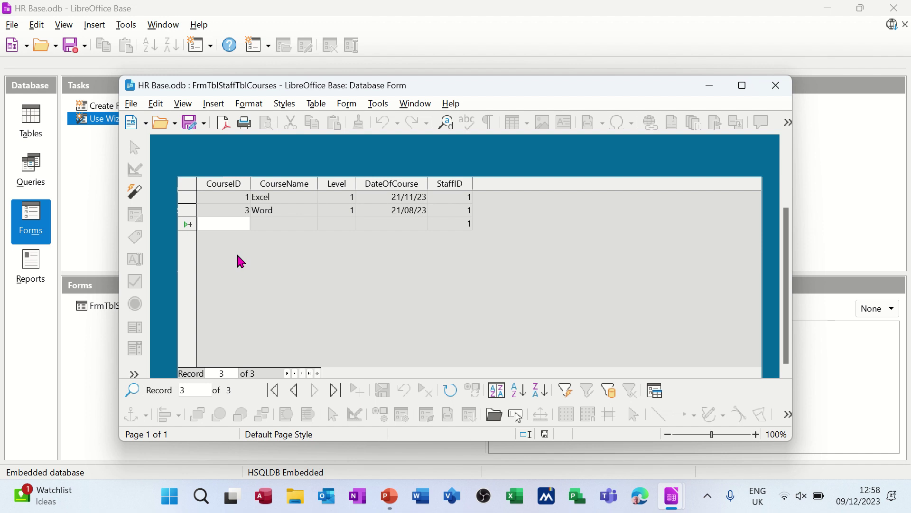
Step: Enter course 4, Access, level 1, dated 09/12/23, in staff member 1's new sub-form row
{"action": "left_click", "coordinate": [274, 222]}
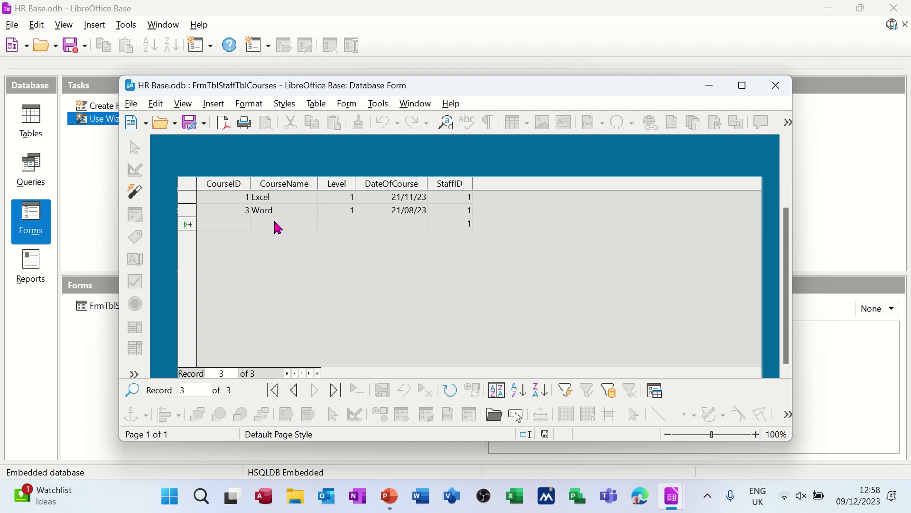
{"action": "type", "text": "A"}
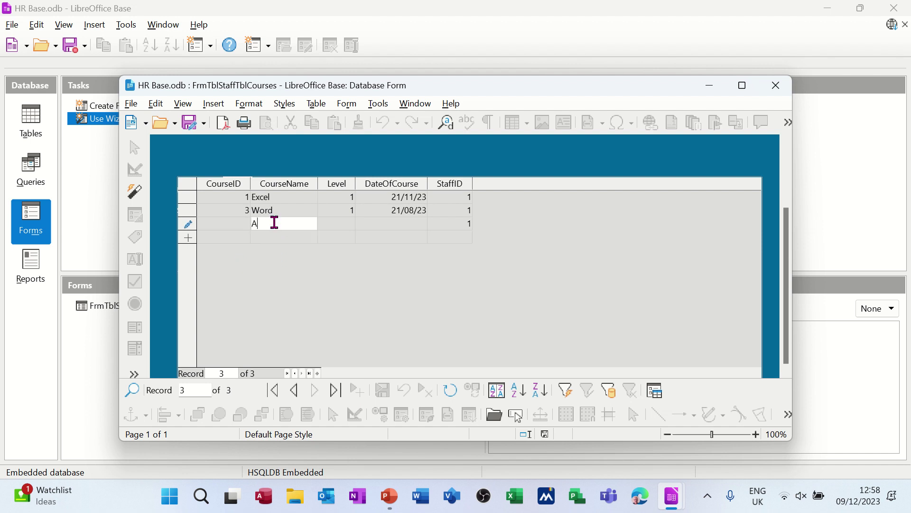
{"action": "type", "text": "ccess"}
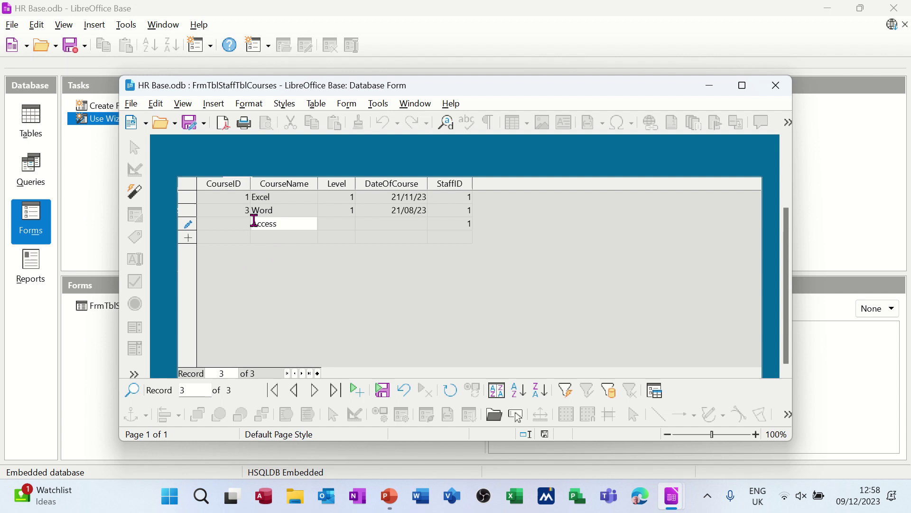
{"action": "left_click", "coordinate": [241, 224]}
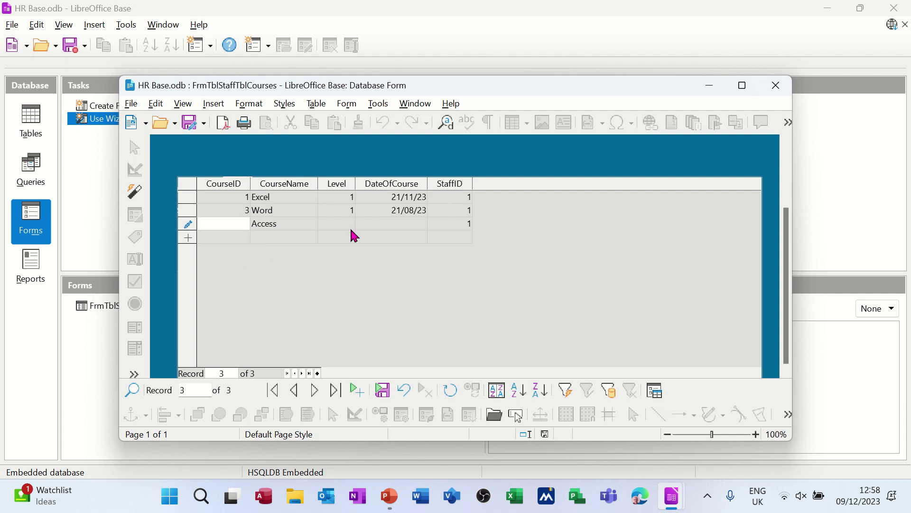
{"action": "type", "text": "4"}
{"action": "left_click", "coordinate": [338, 223]}
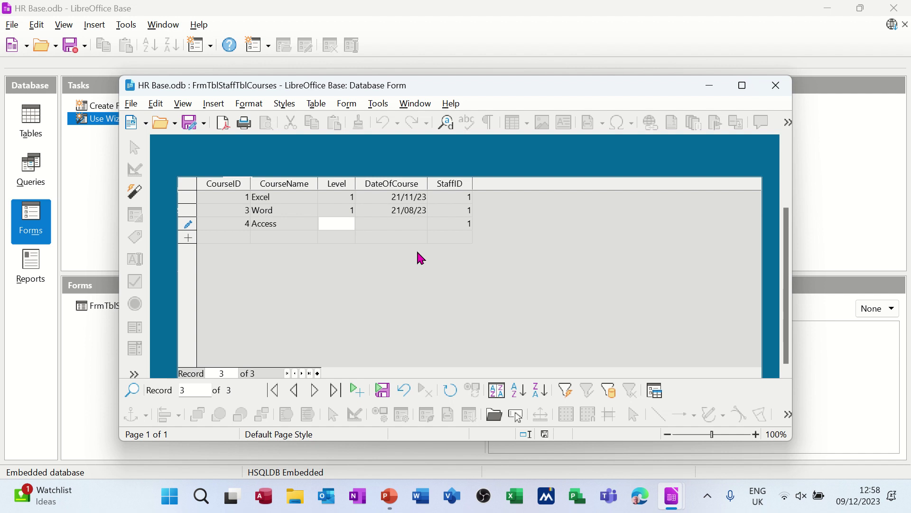
{"action": "left_click", "coordinate": [383, 224]}
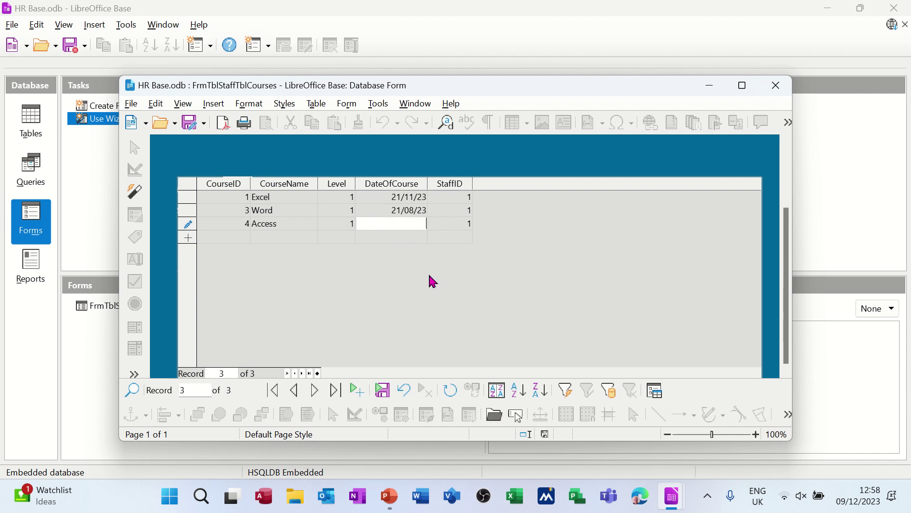
{"action": "type", "text": "09/12/23"}
{"action": "left_click", "coordinate": [461, 231]}
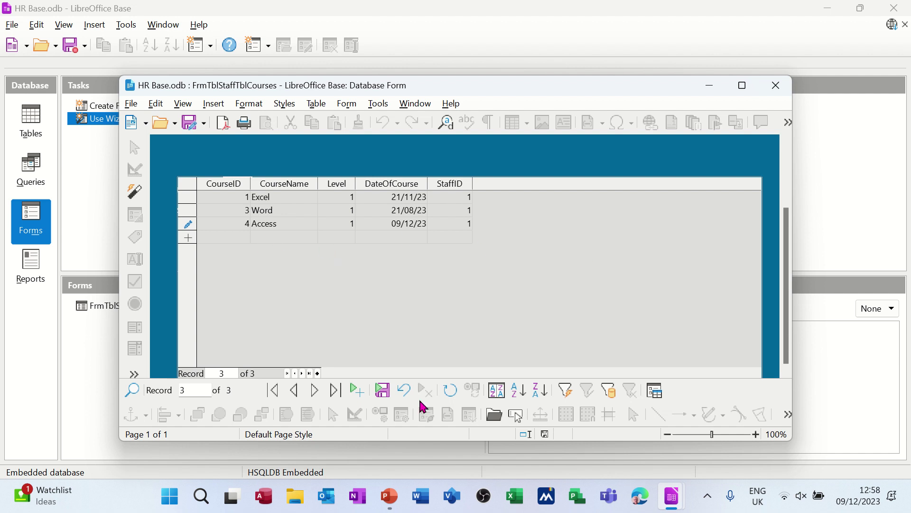
Step: Save the Access course and step back through staff member 1's courses to Excel
{"action": "left_click", "coordinate": [314, 390]}
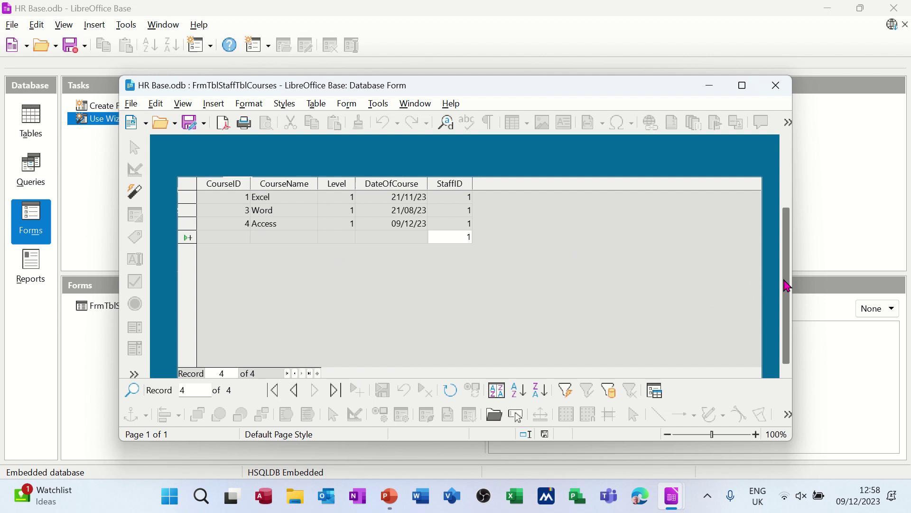
{"action": "left_click_drag", "start_coordinate": [788, 288], "coordinate": [789, 228]}
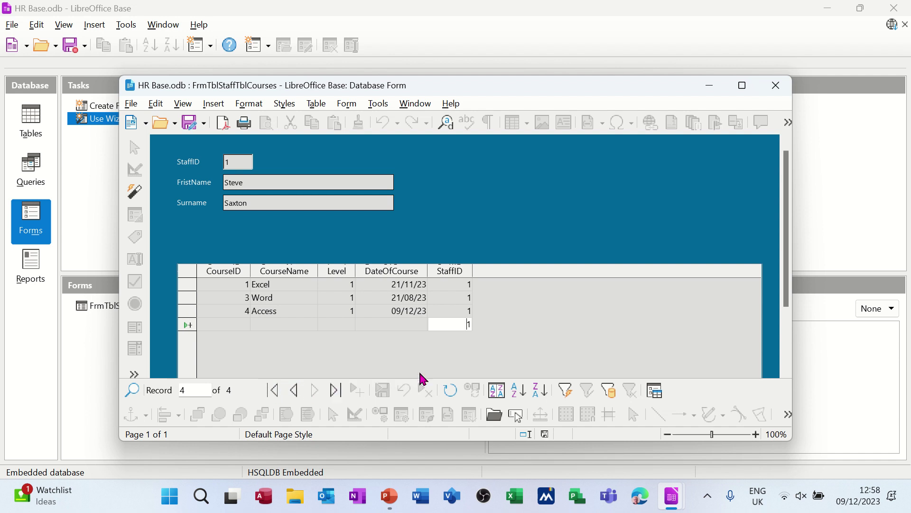
{"action": "scroll", "coordinate": [791, 246], "scroll_direction": "down", "scroll_amount": 3}
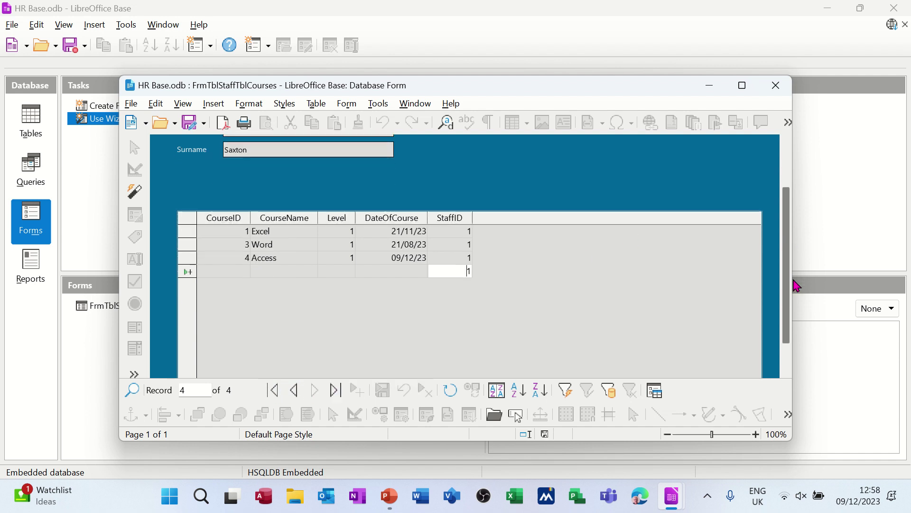
{"action": "left_click", "coordinate": [295, 391]}
{"action": "left_click", "coordinate": [296, 390]}
{"action": "left_click", "coordinate": [295, 390]}
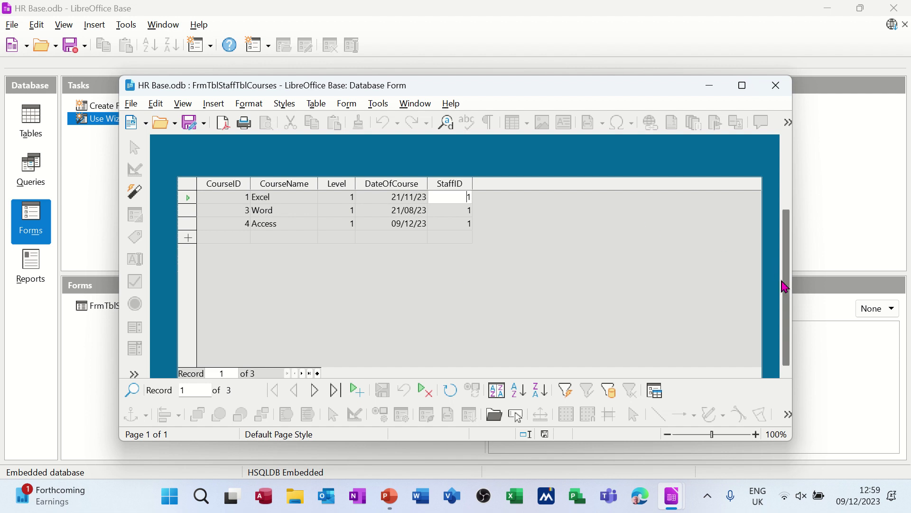
{"action": "left_click_drag", "start_coordinate": [788, 292], "coordinate": [789, 234]}
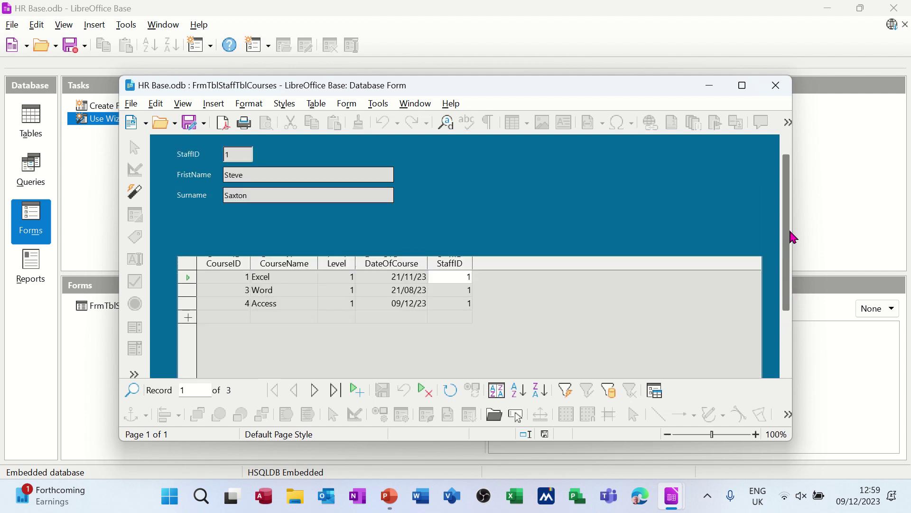
Step: Move the main form forward to staff member 3, who has no courses
{"action": "left_click", "coordinate": [303, 199]}
{"action": "left_click", "coordinate": [315, 390]}
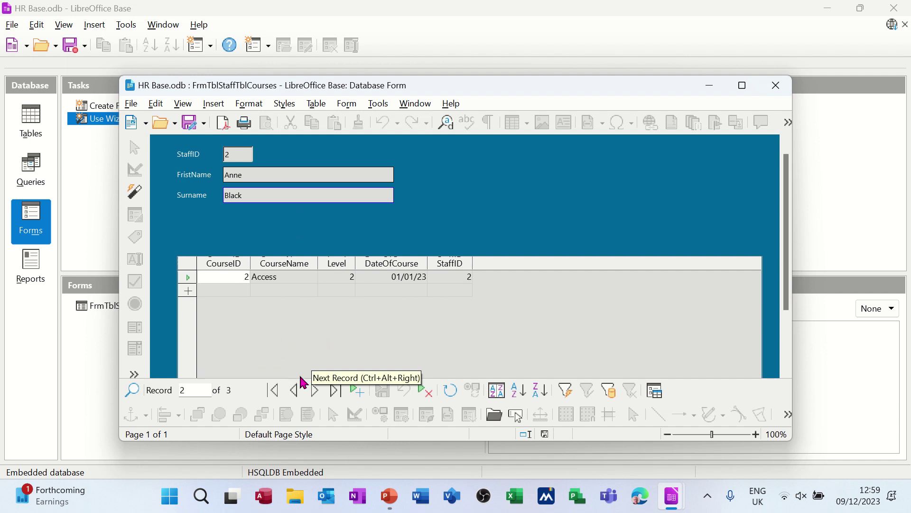
{"action": "left_click", "coordinate": [314, 391]}
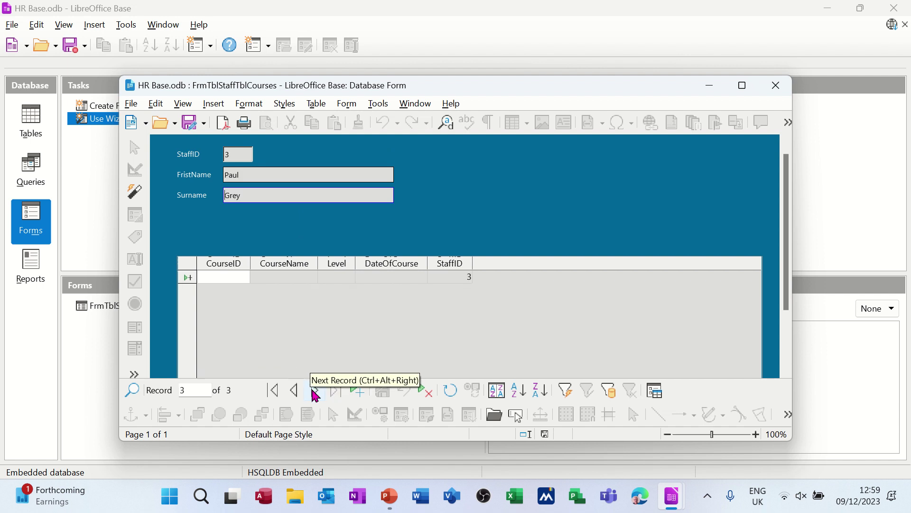
Step: Enter and save course 5, Excel, level 1, dated 09/12/23, for staff member 3
{"action": "left_click", "coordinate": [240, 277]}
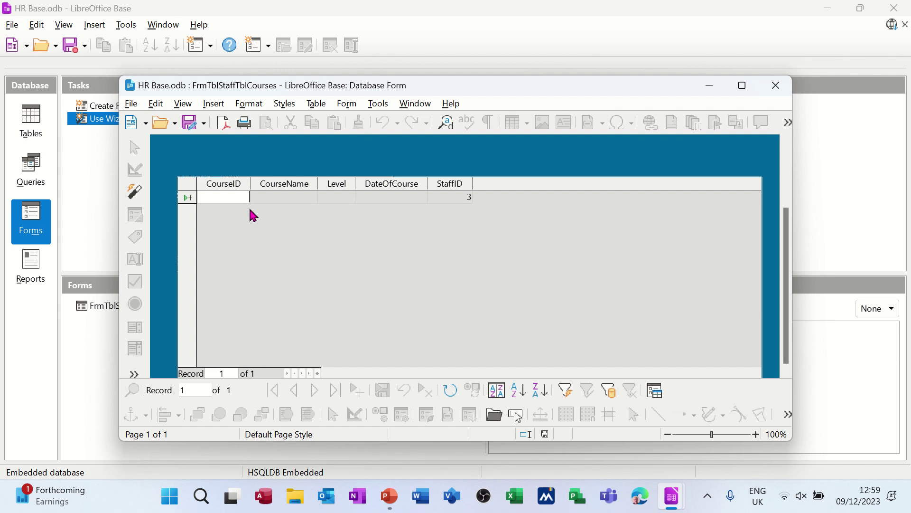
{"action": "type", "text": "5"}
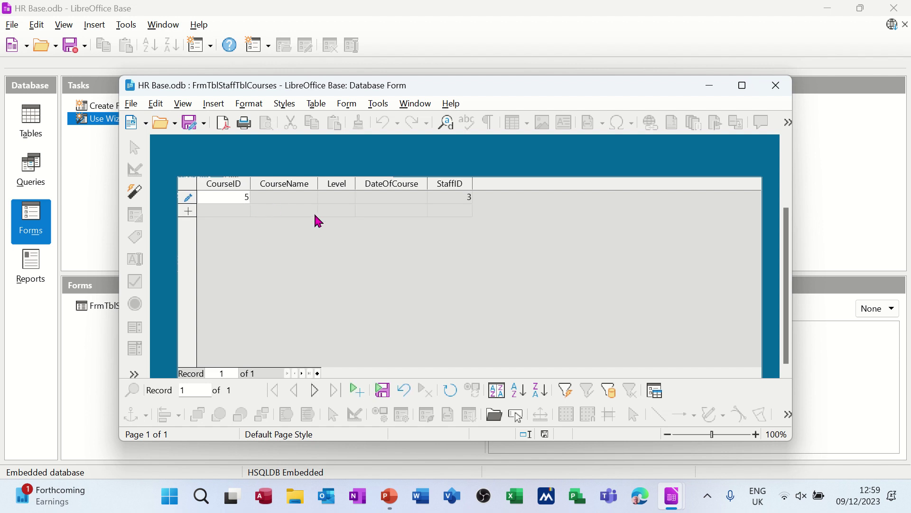
{"action": "key", "text": "Tab"}
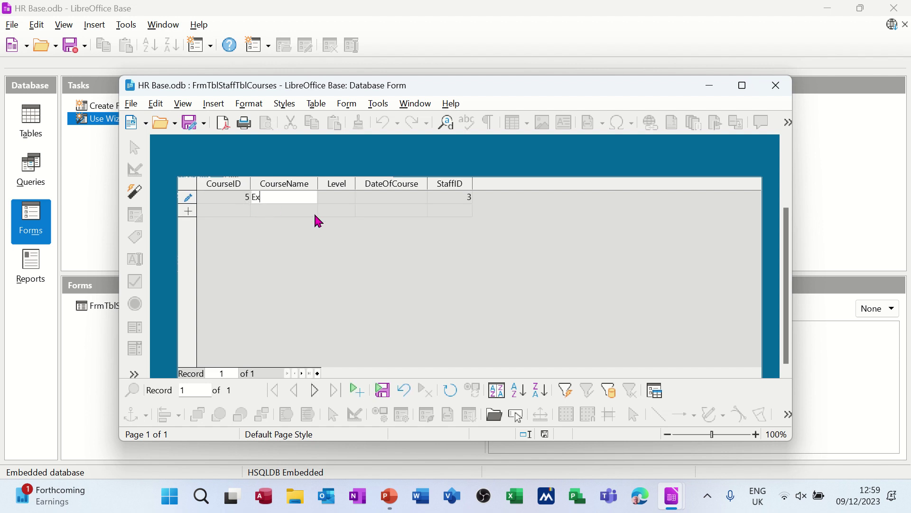
{"action": "type", "text": "Excel"}
{"action": "key", "text": "Tab"}
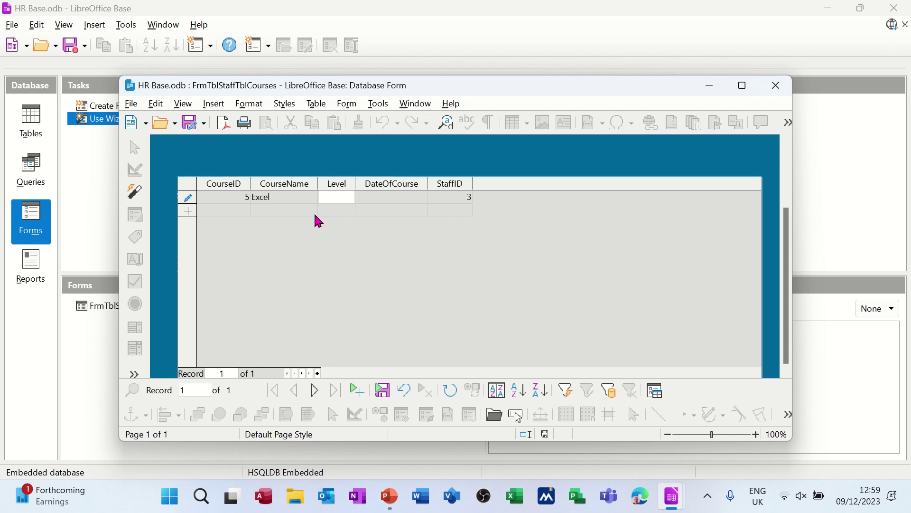
{"action": "left_click", "coordinate": [366, 199]}
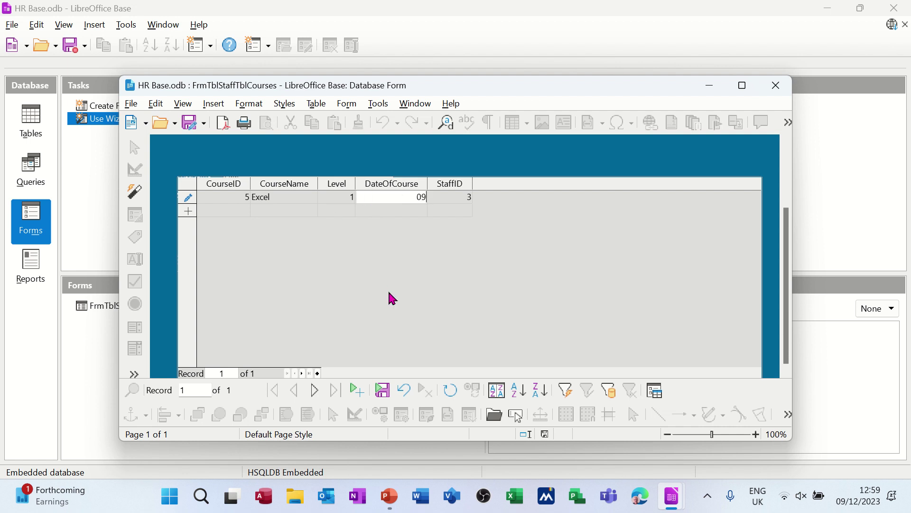
{"action": "type", "text": "09/12/23"}
{"action": "left_click", "coordinate": [406, 213]}
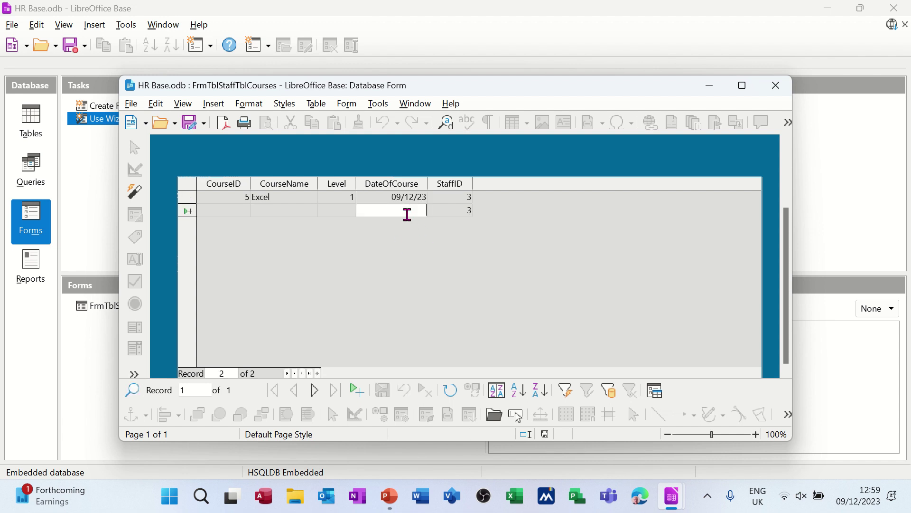
Step: Close the form and open TblCourses to confirm its five course records
{"action": "left_click", "coordinate": [777, 86]}
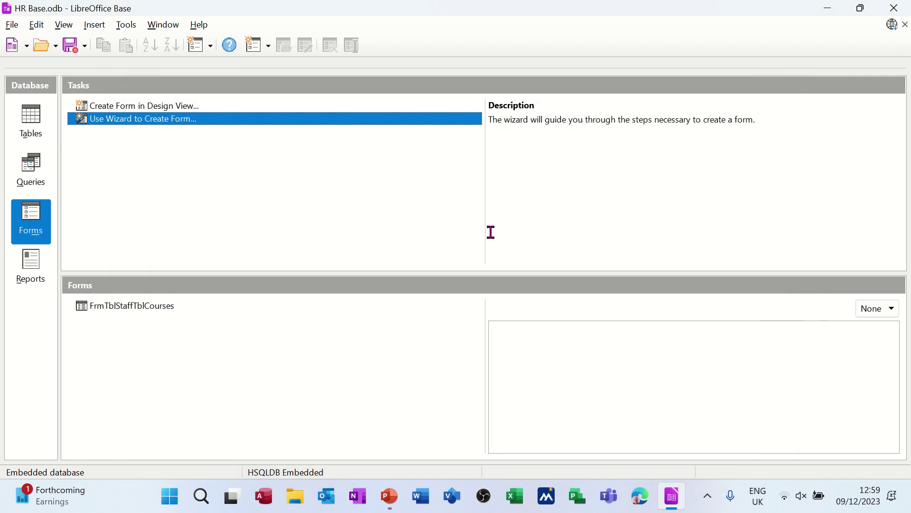
{"action": "left_click", "coordinate": [126, 308]}
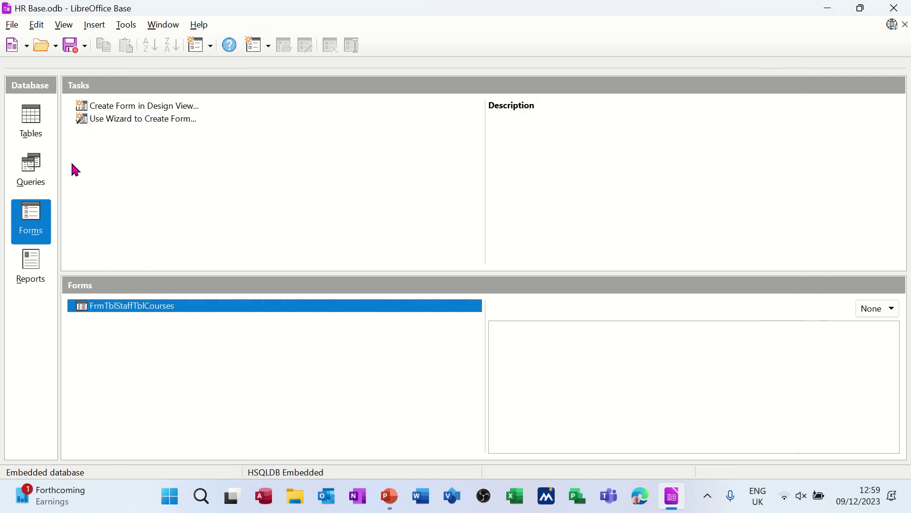
{"action": "left_click", "coordinate": [35, 123]}
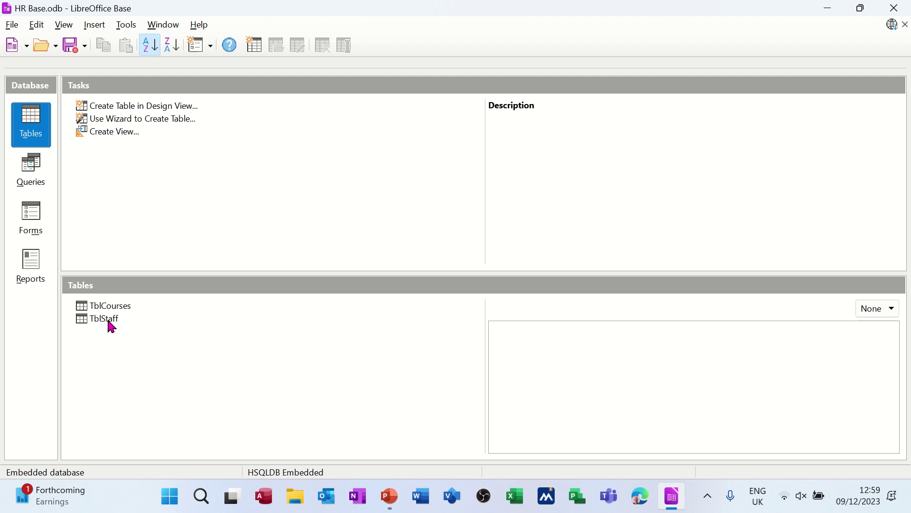
{"action": "double_click", "coordinate": [123, 308]}
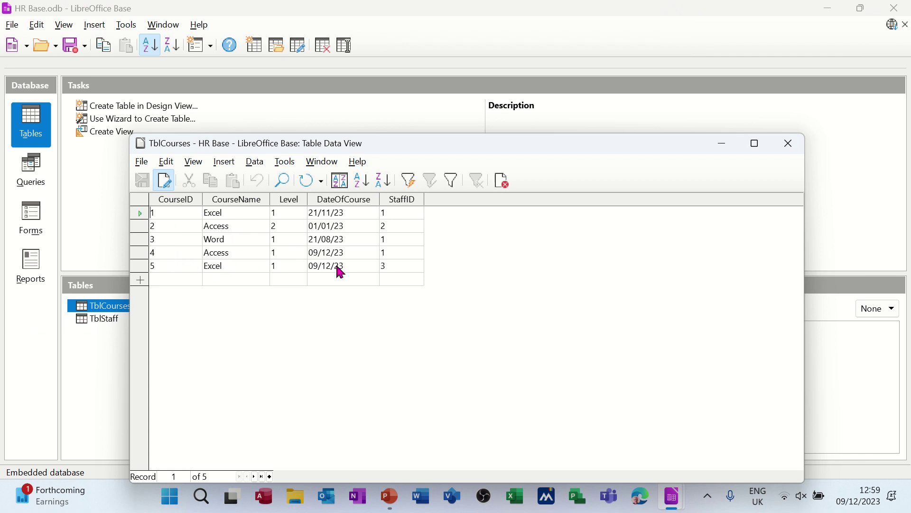
{"action": "left_click", "coordinate": [789, 143]}
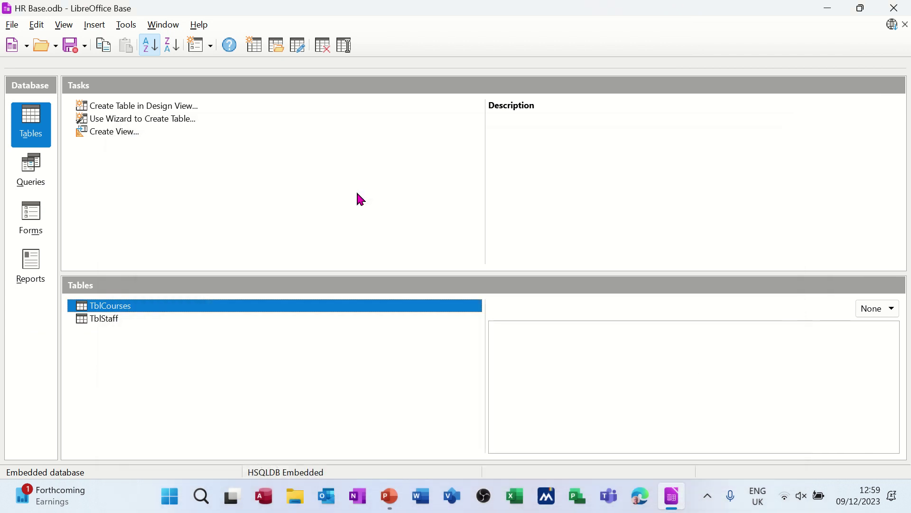
Step: Run QryStaffCourses and check it returns five staff-course records, including both 09/12/23 courses
{"action": "left_click", "coordinate": [30, 171]}
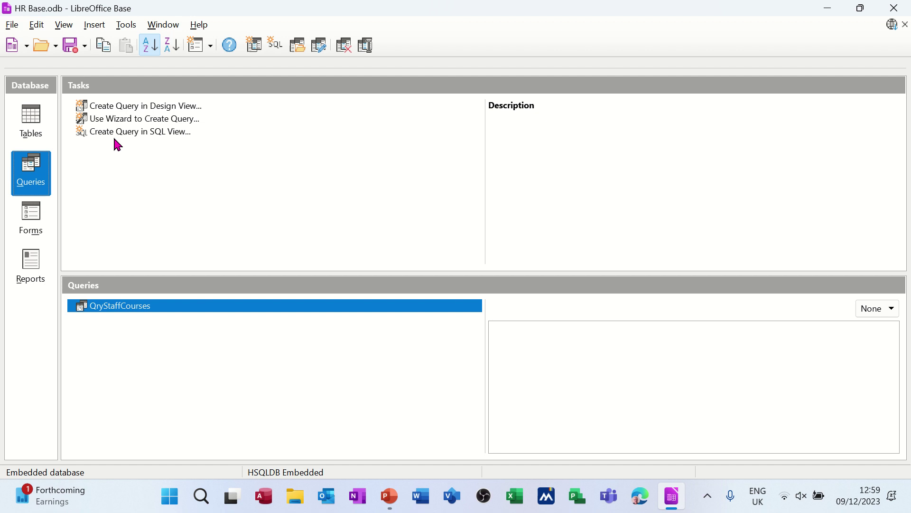
{"action": "double_click", "coordinate": [113, 308]}
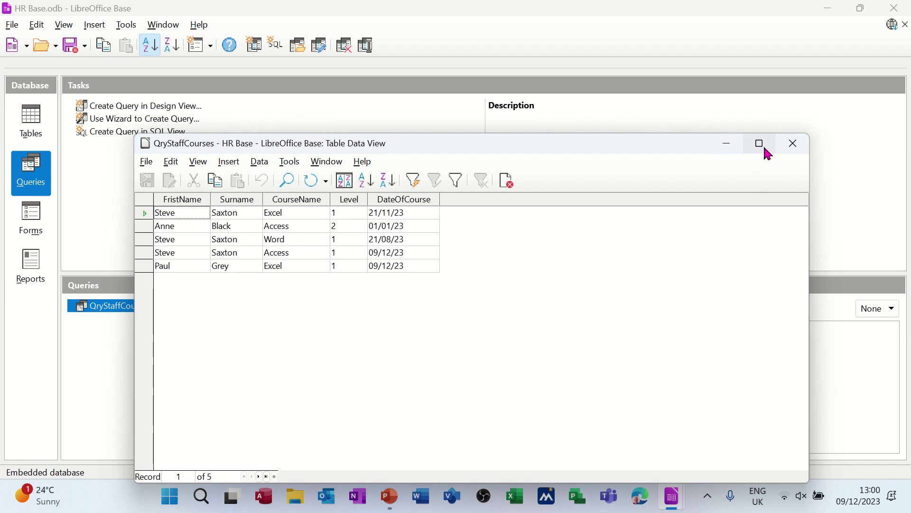
{"action": "left_click", "coordinate": [792, 150]}
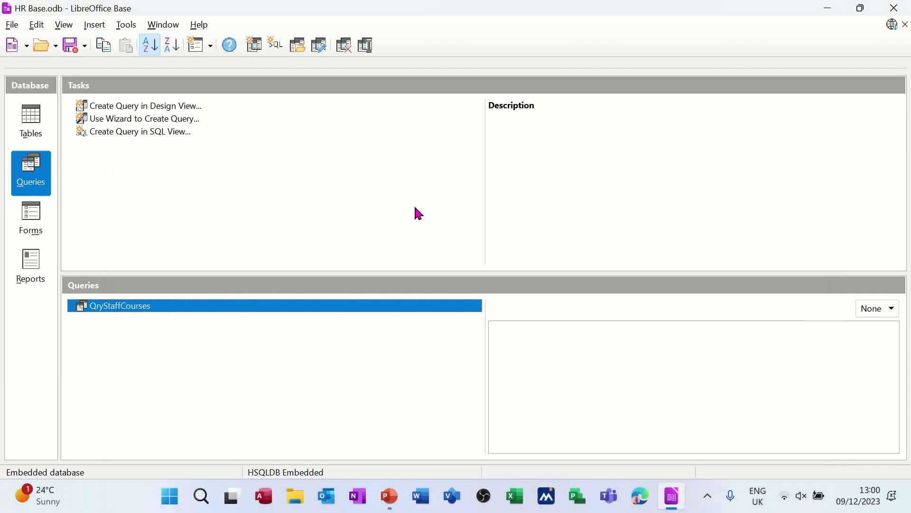